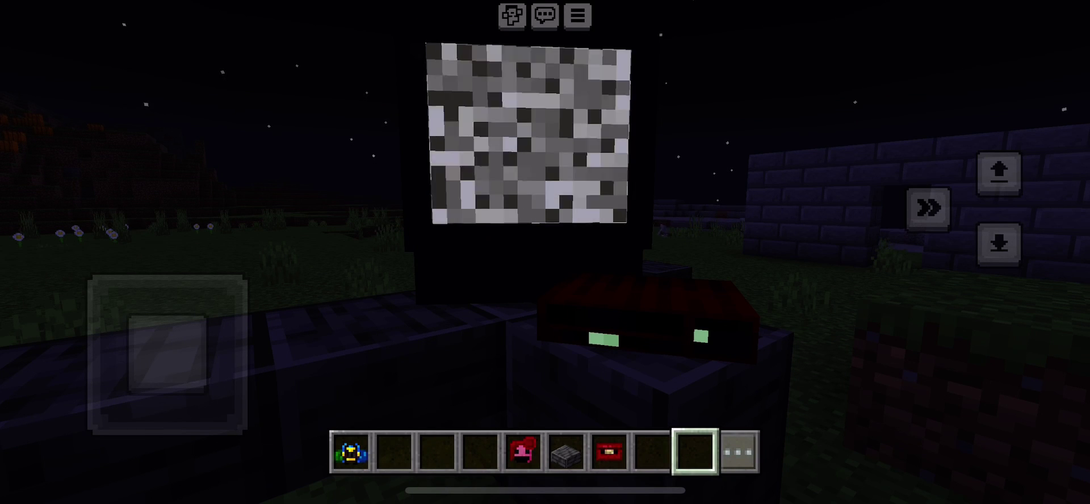
Step: Insert the 'Welcome to Playtime Co' VHS tape into the player and watch the TV
click(610, 452)
drag(869, 179, 888, 167)
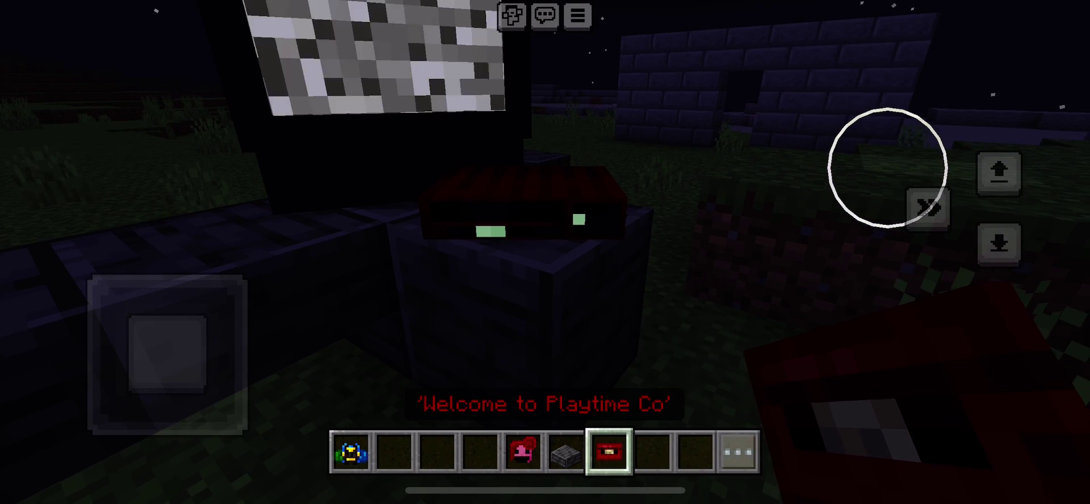
click(604, 249)
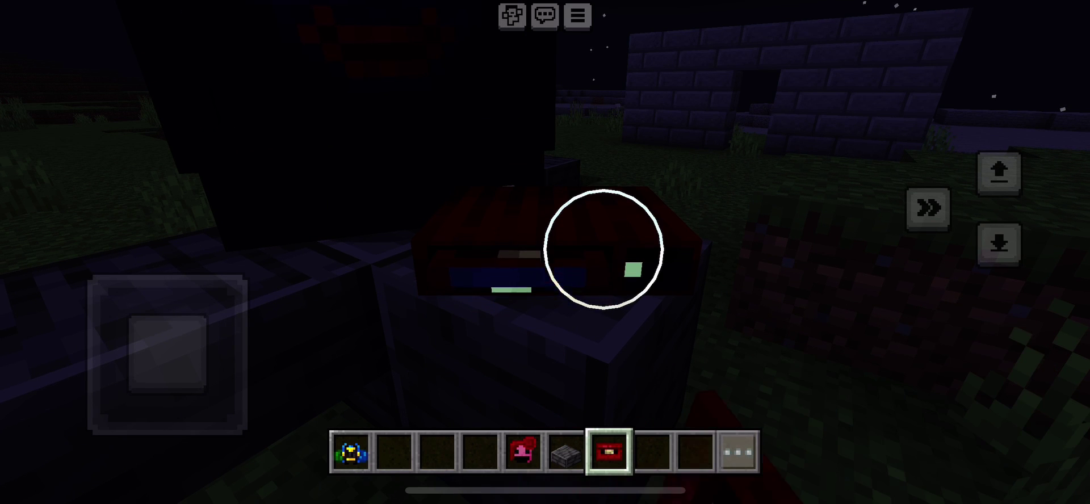
drag(823, 256, 823, 320)
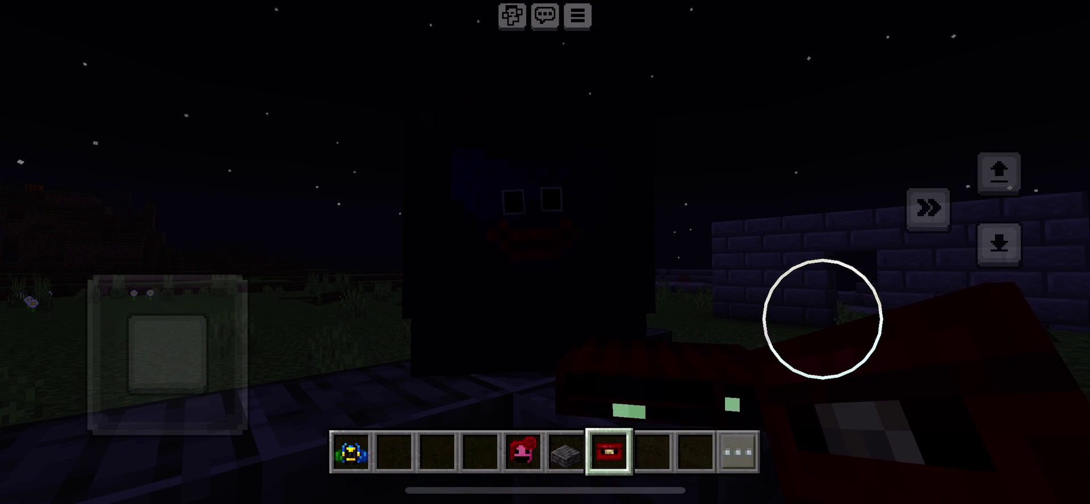
Step: Put the tape away by switching to an empty hotbar slot while it plays
click(653, 452)
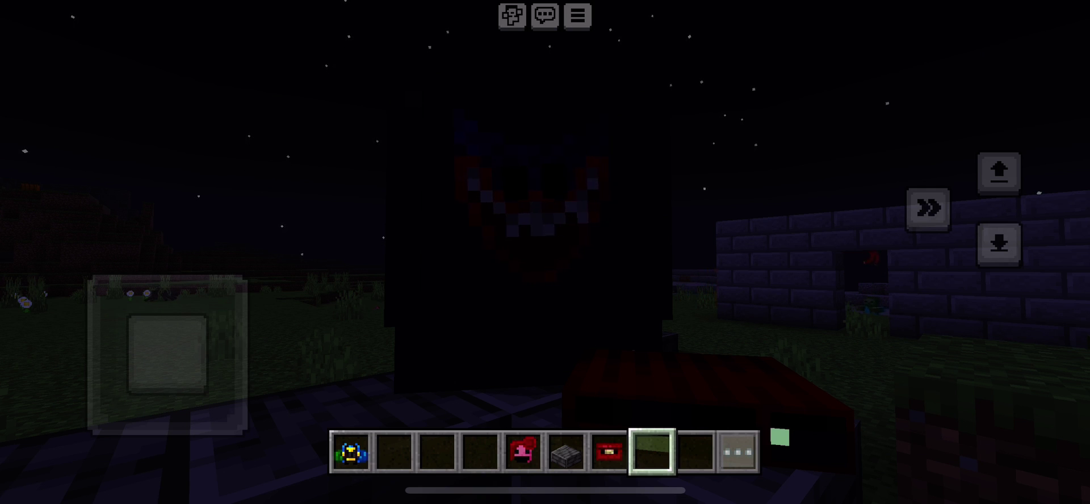
Step: Equip the Grabpack V.2.0, face the monster on the TV and fire a grab hand
click(350, 452)
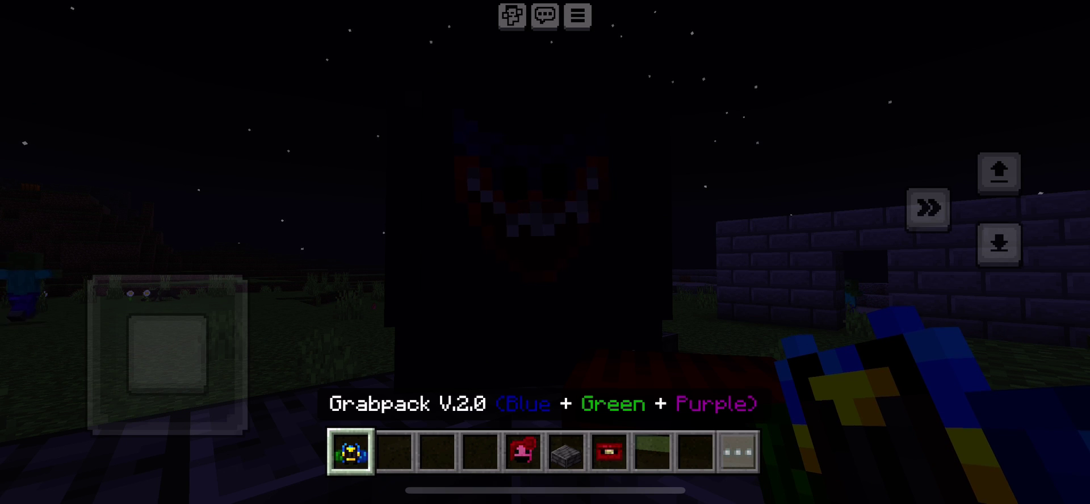
click(885, 128)
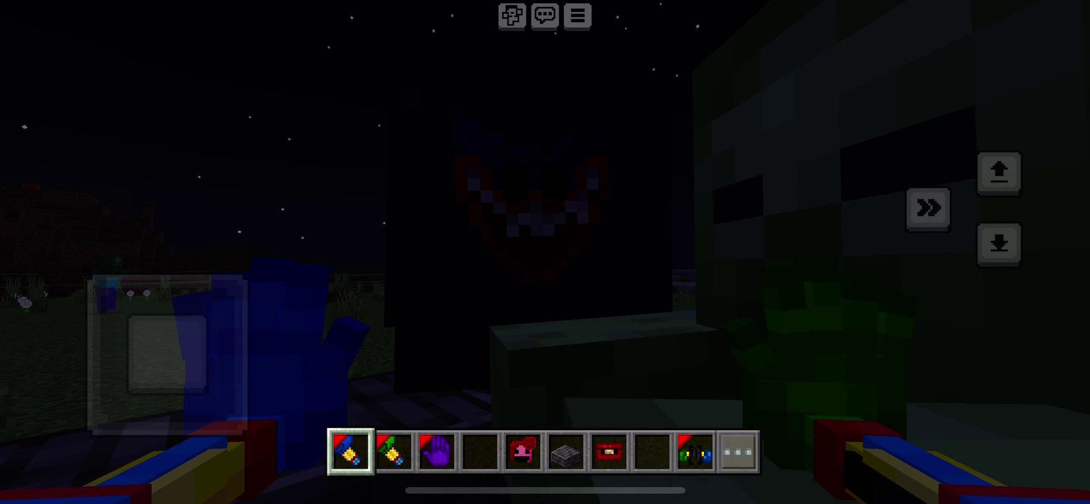
mouse_move(167, 352)
mouse_down()
mouse_move(229, 298)
mouse_move(167, 352)
mouse_up()
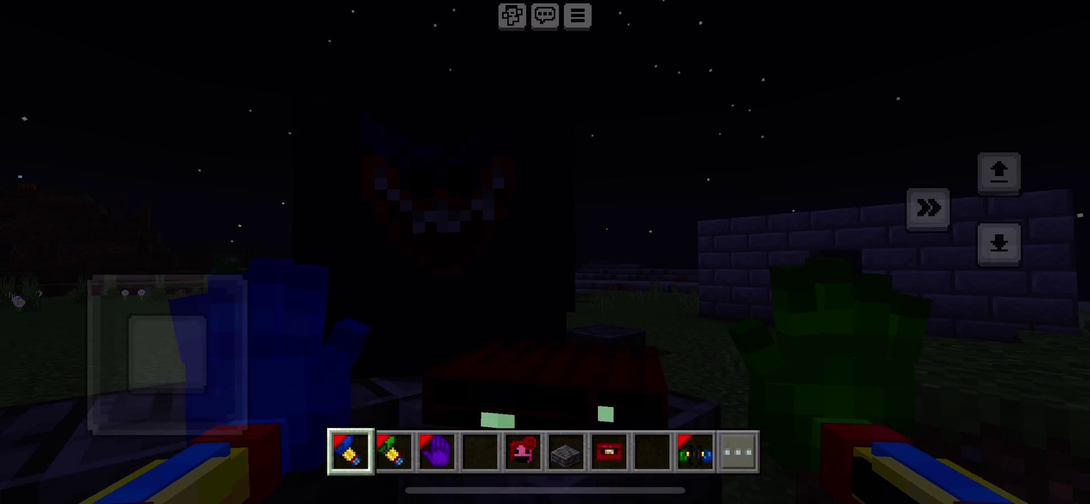
click(877, 149)
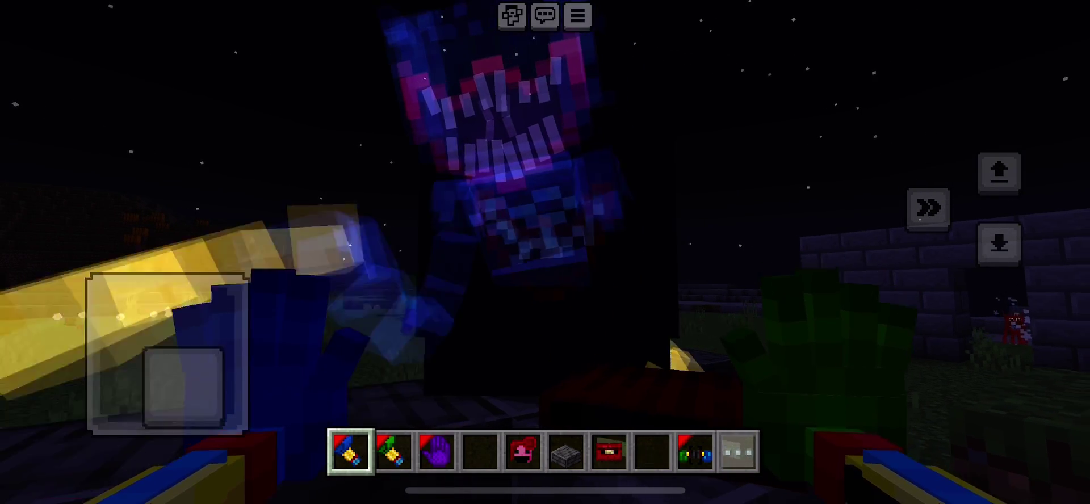